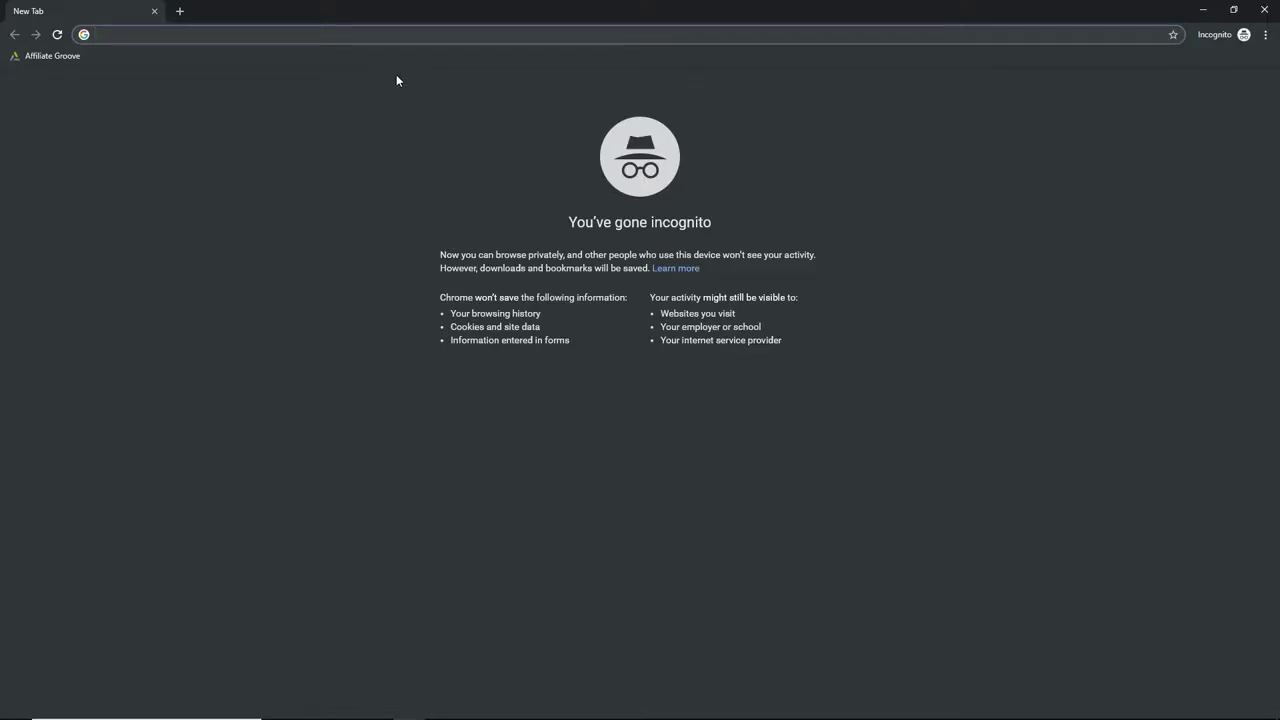
Step: Download the Twitch App for Windows from app.twitch.tv and run TwitchSetup.exe
type("app.")
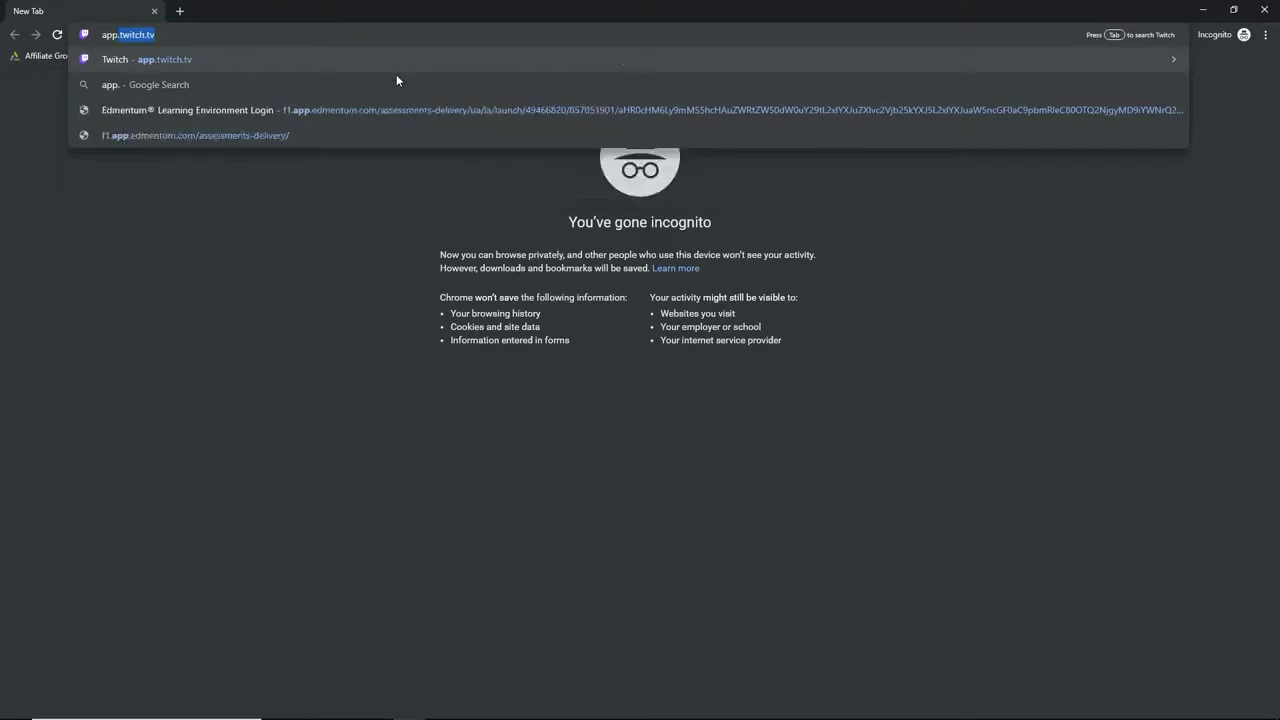
type("twitch.tv")
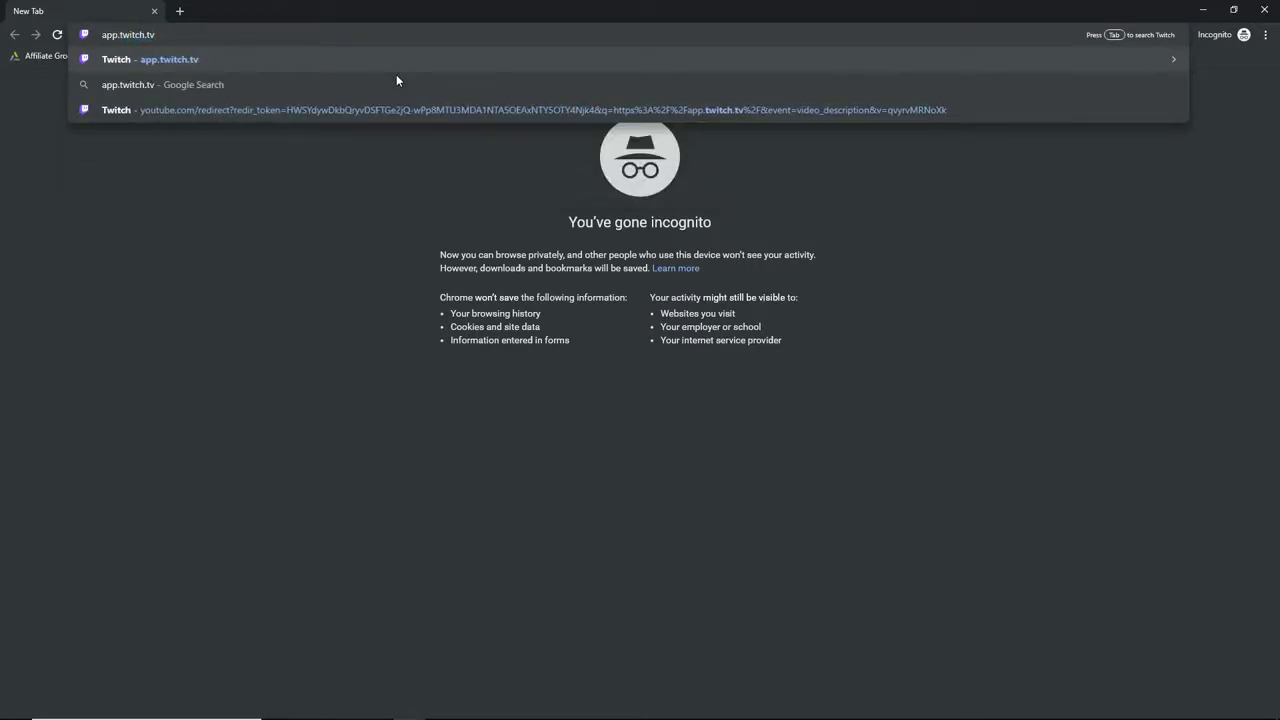
key("Return")
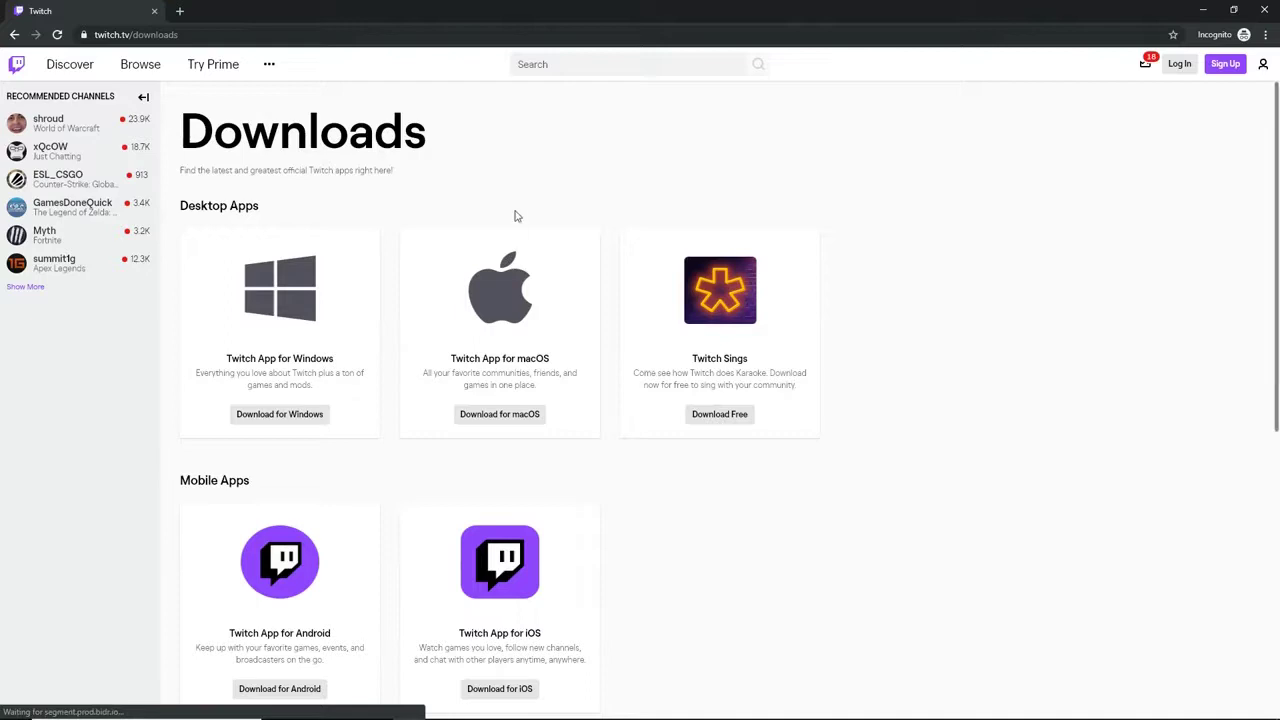
left_click(285, 418)
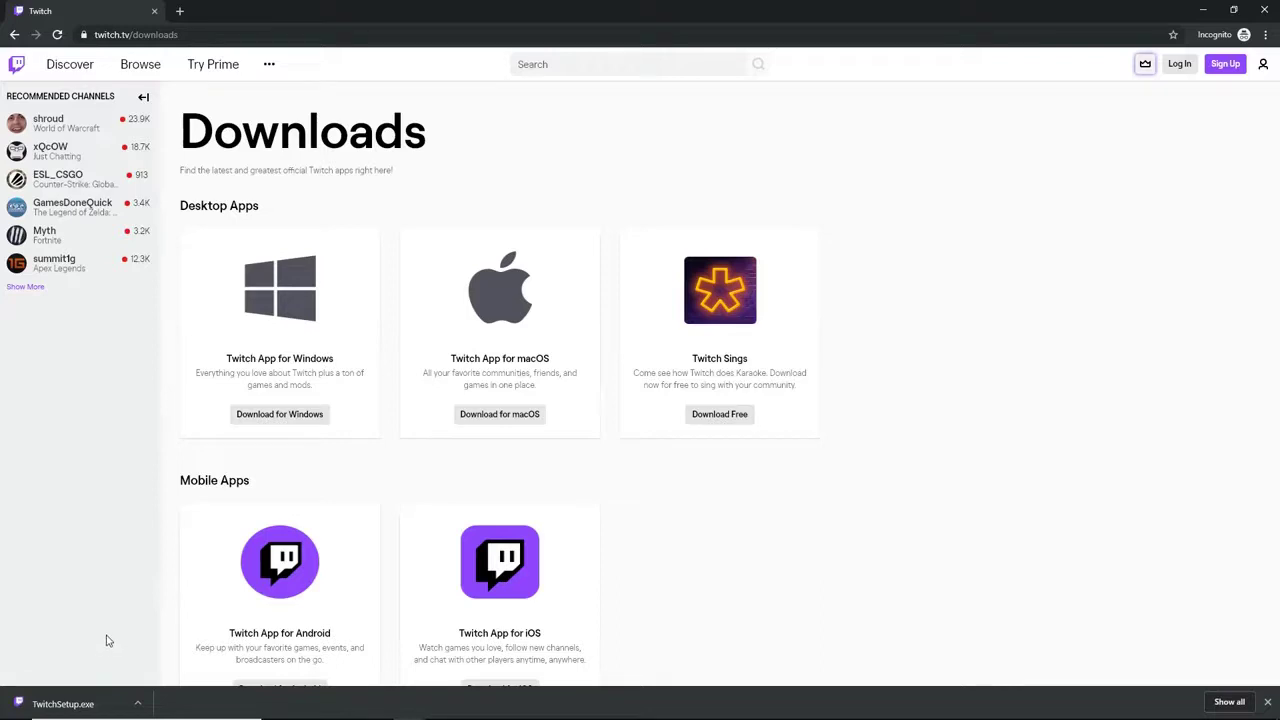
left_click(90, 703)
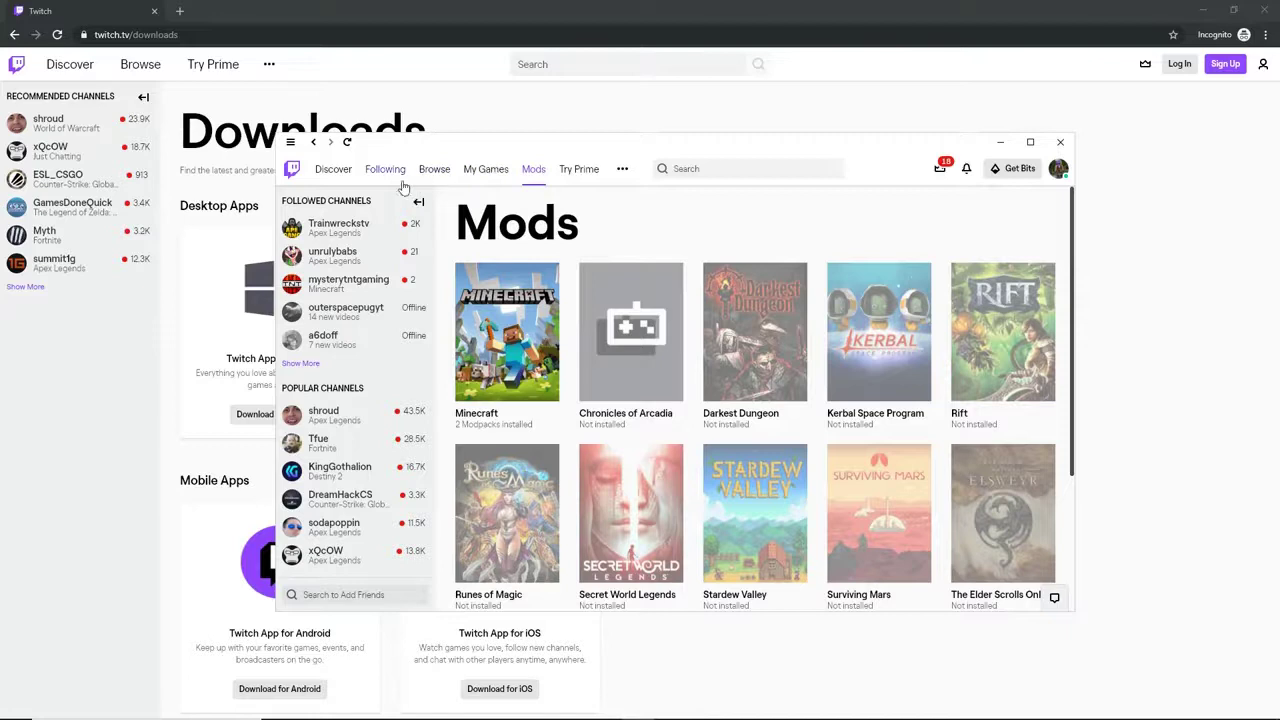
Step: Open the Minecraft page in the Mods section of the Twitch desktop app
left_click(333, 169)
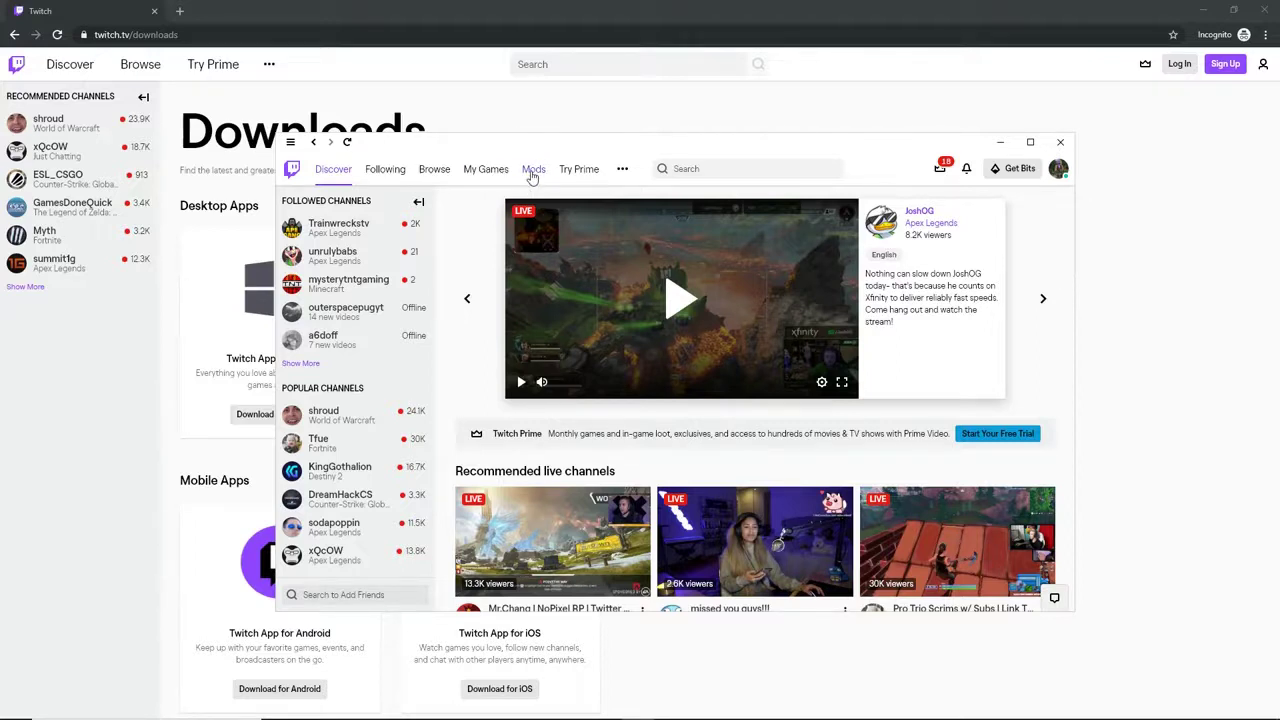
left_click(533, 170)
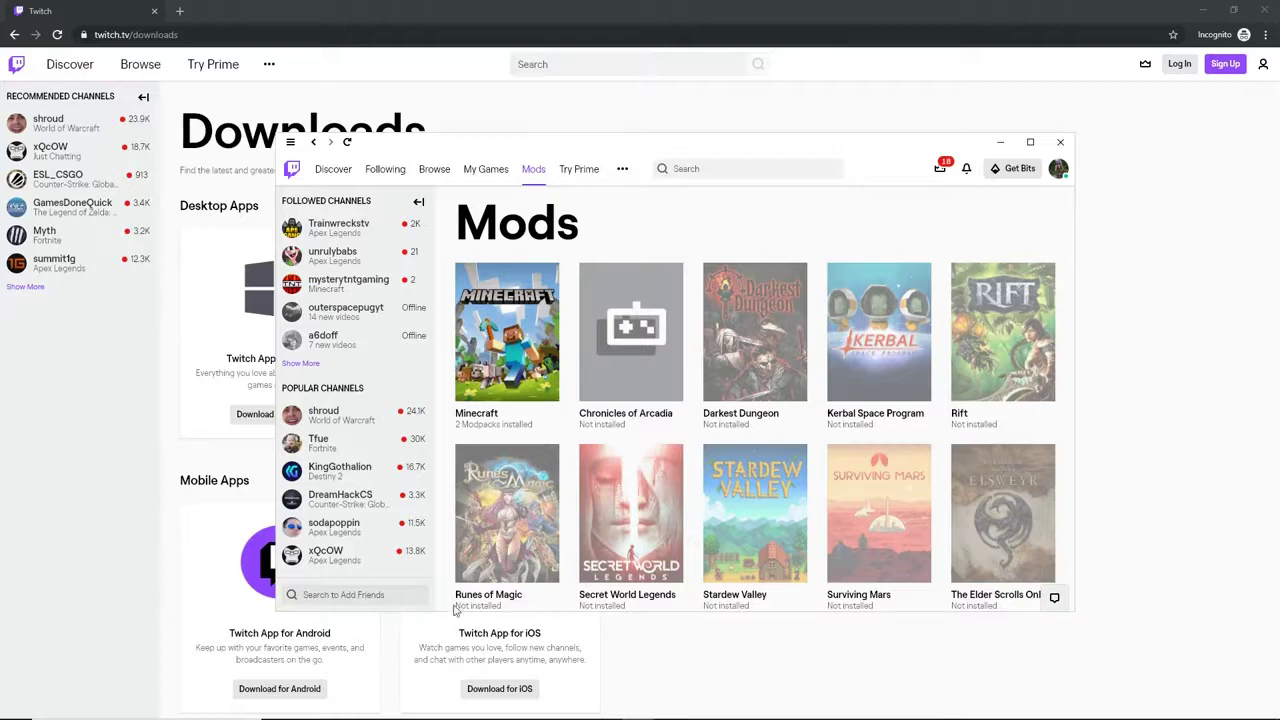
left_click(510, 385)
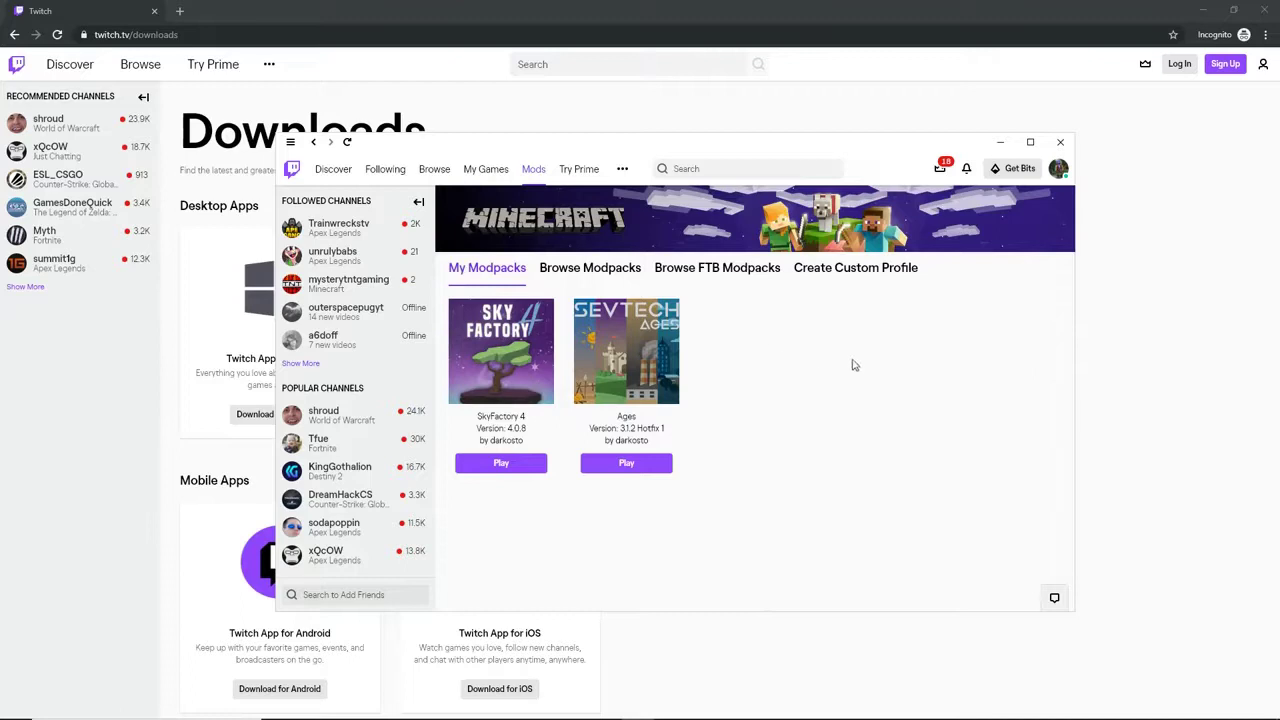
Step: Look through the featured FTB modpacks and view the custom profile creation form without creating a profile
mouse_move(400, 340)
left_click(559, 278)
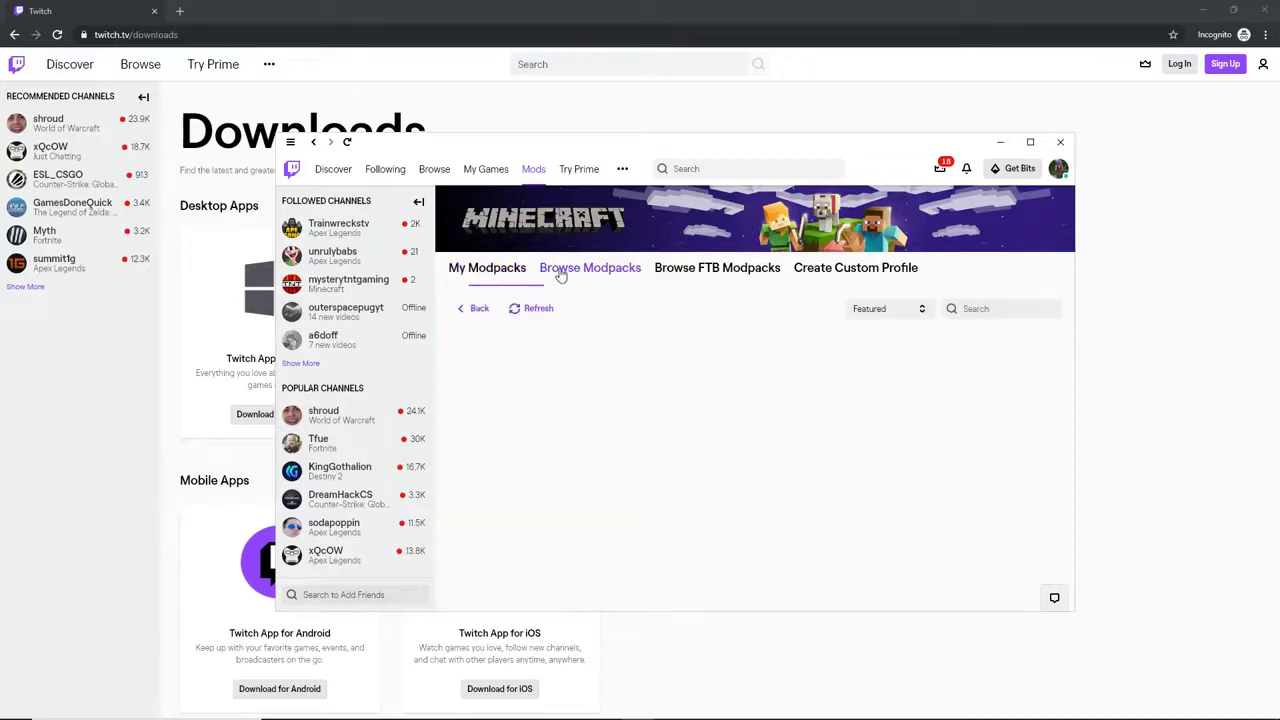
left_click(685, 277)
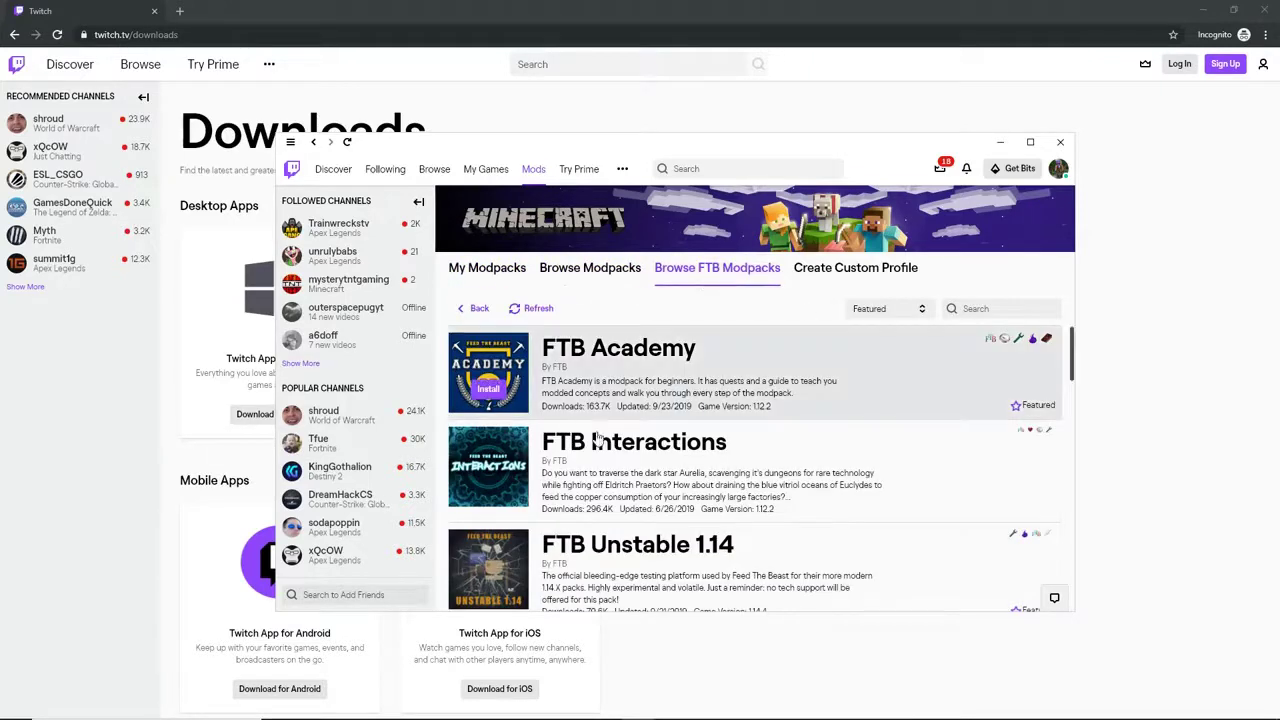
scroll(610, 500, "down", 2)
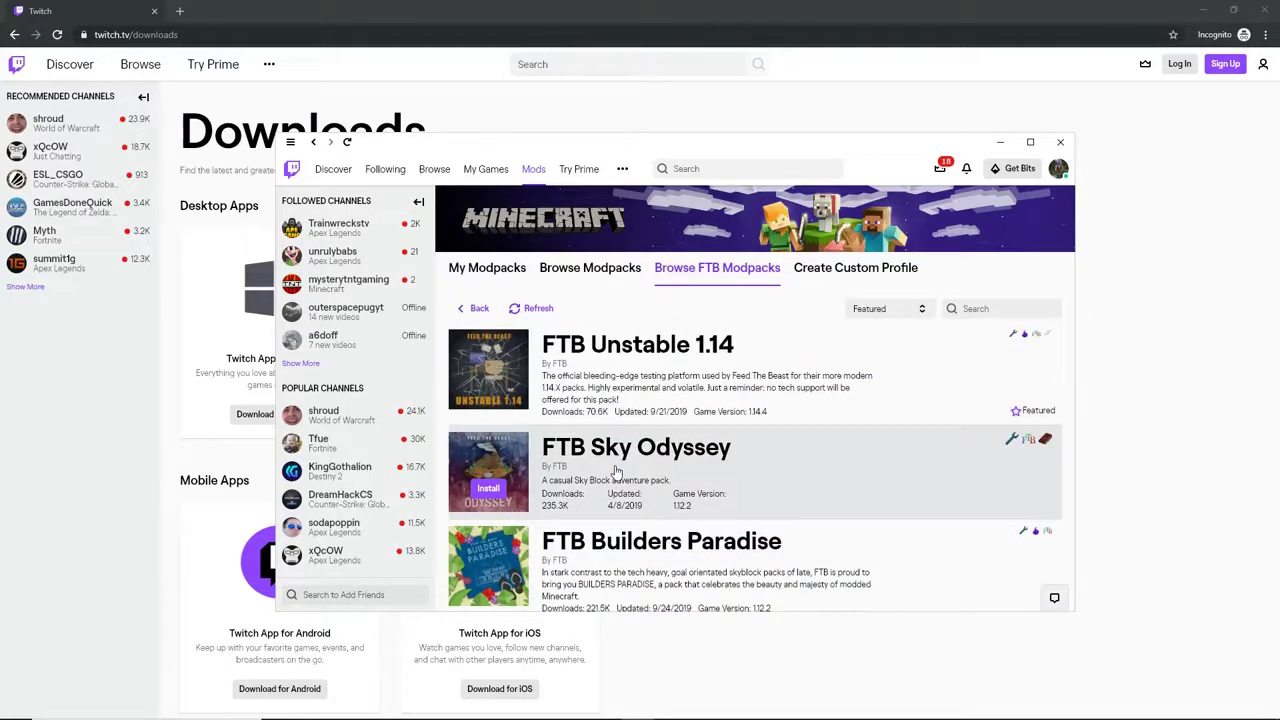
scroll(617, 470, "up", 2)
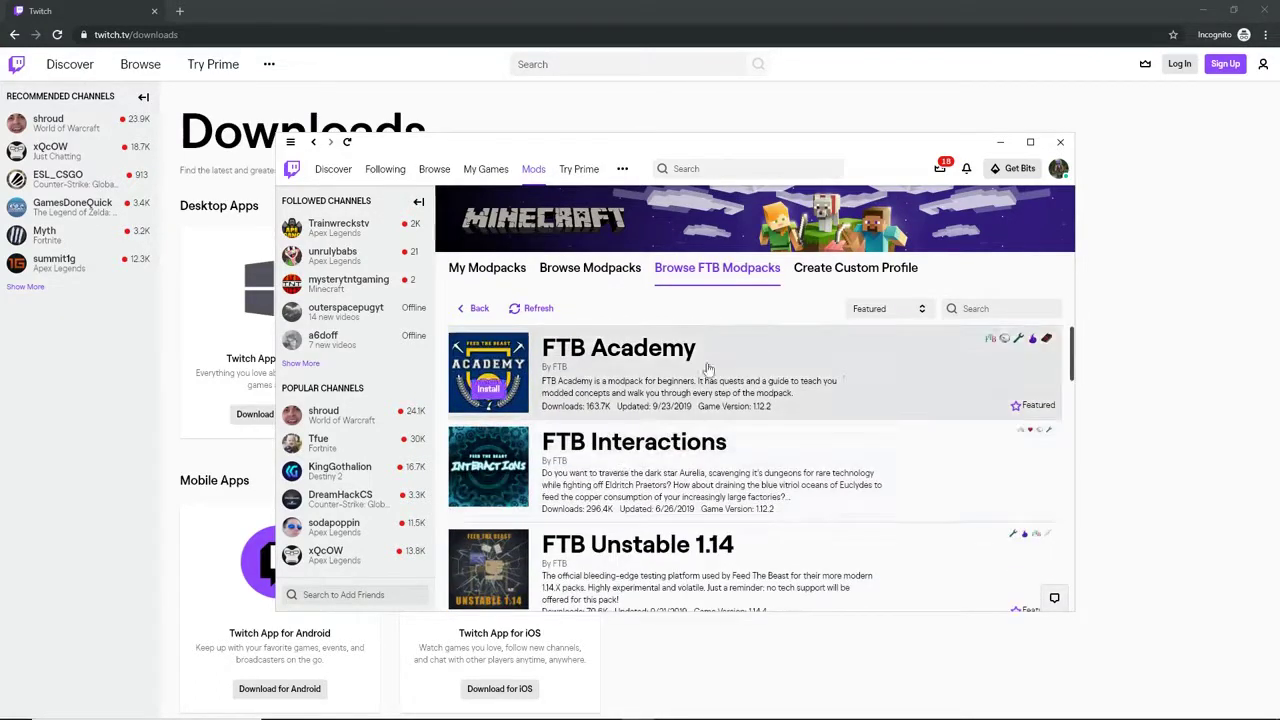
left_click(810, 272)
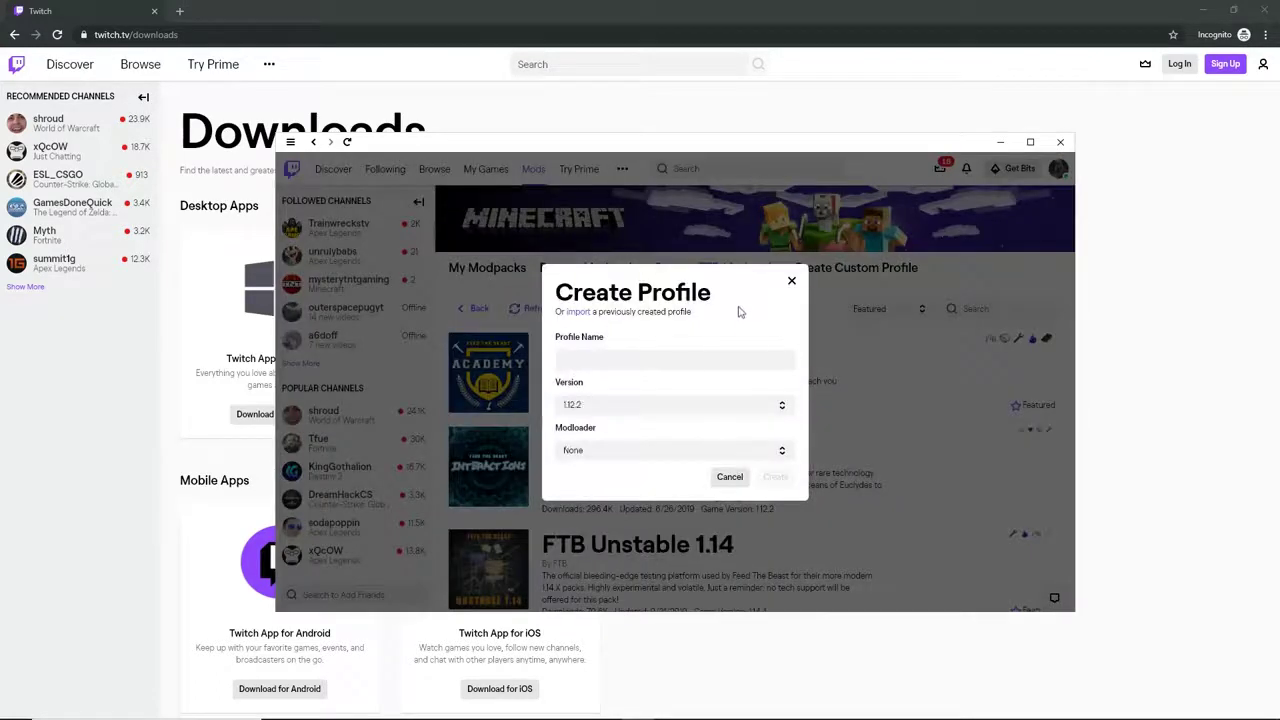
left_click(790, 282)
Step: Search the general modpack catalogue for "Skyfactory" and open the SkyFactory 4 modpack's details
left_click(592, 270)
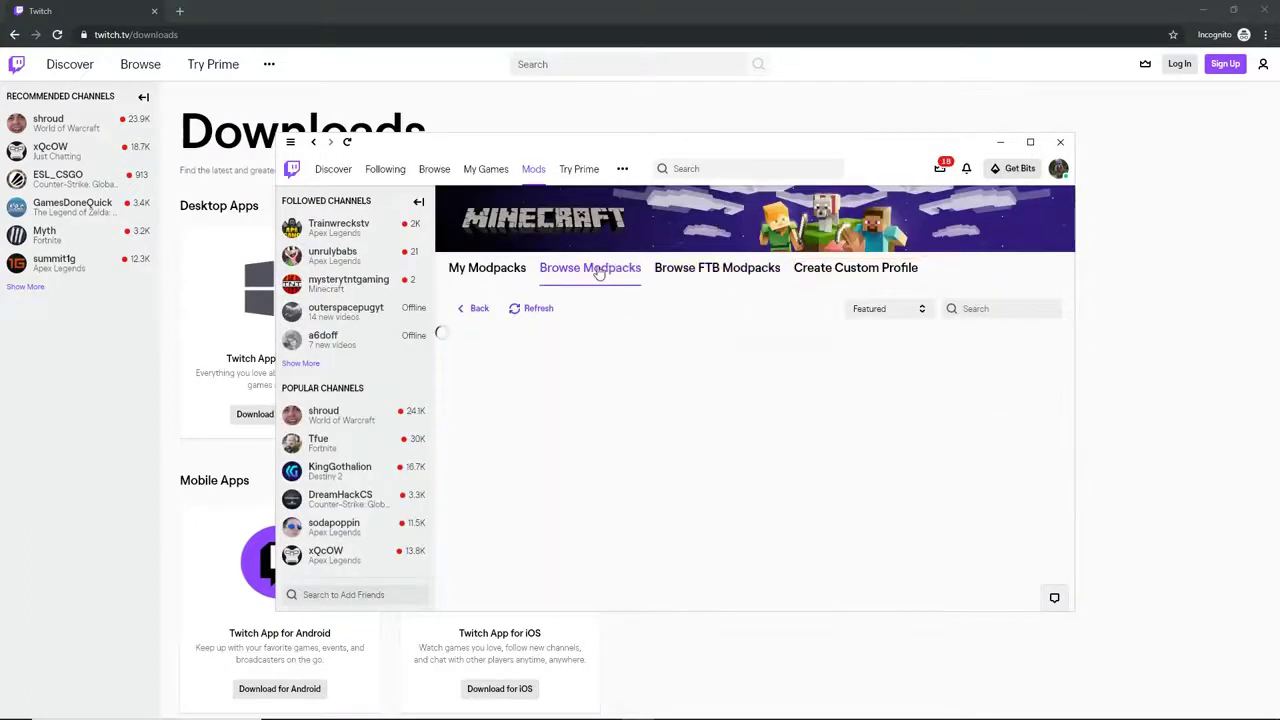
left_click(975, 309)
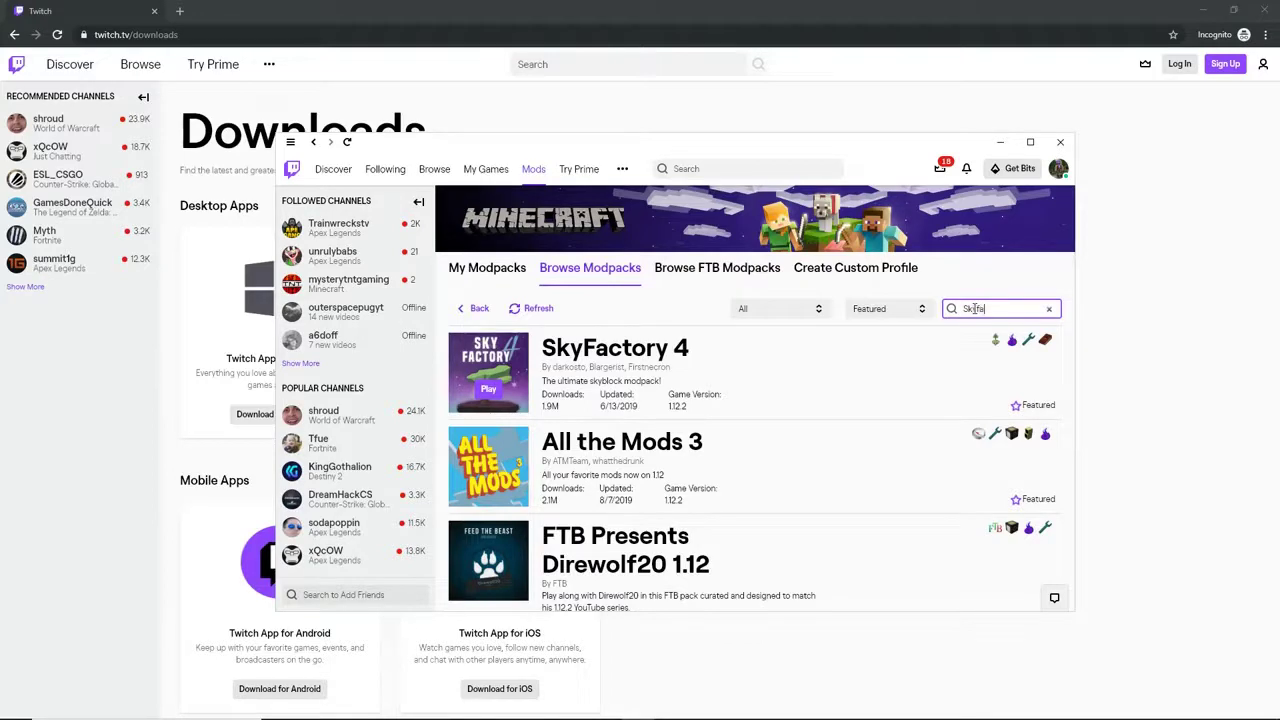
type("Skyfactory")
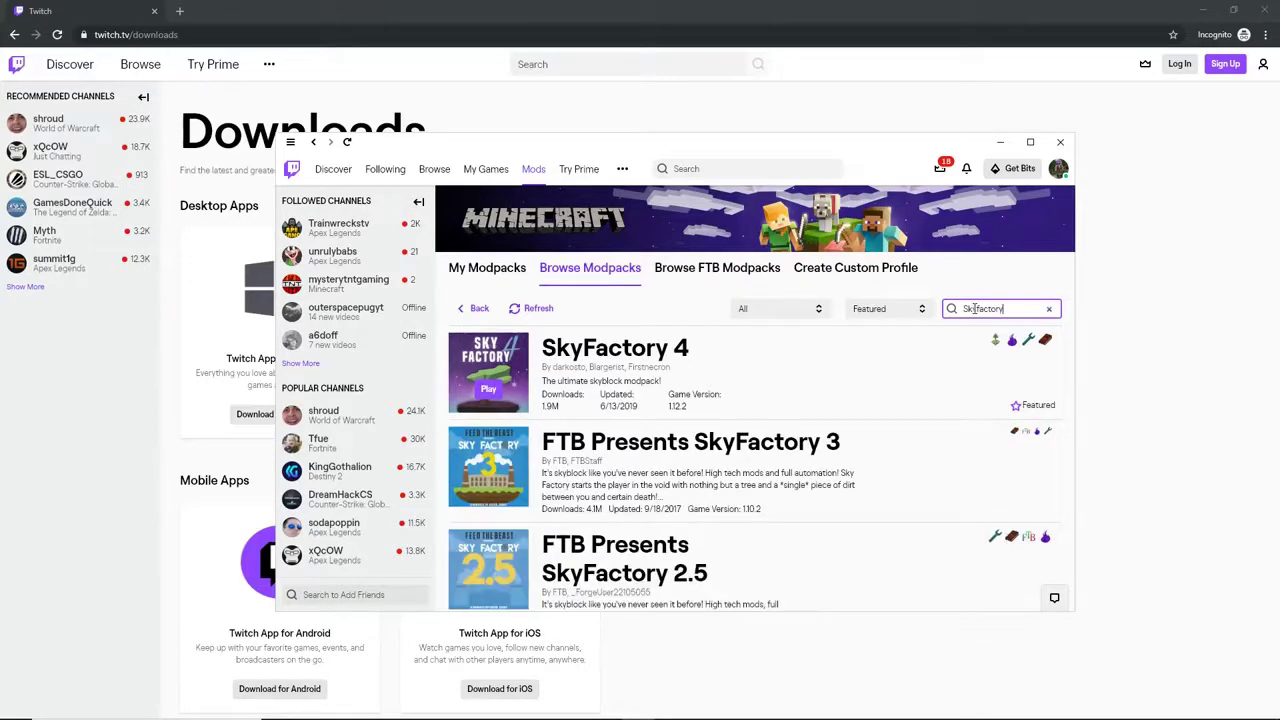
key("BackSpace")
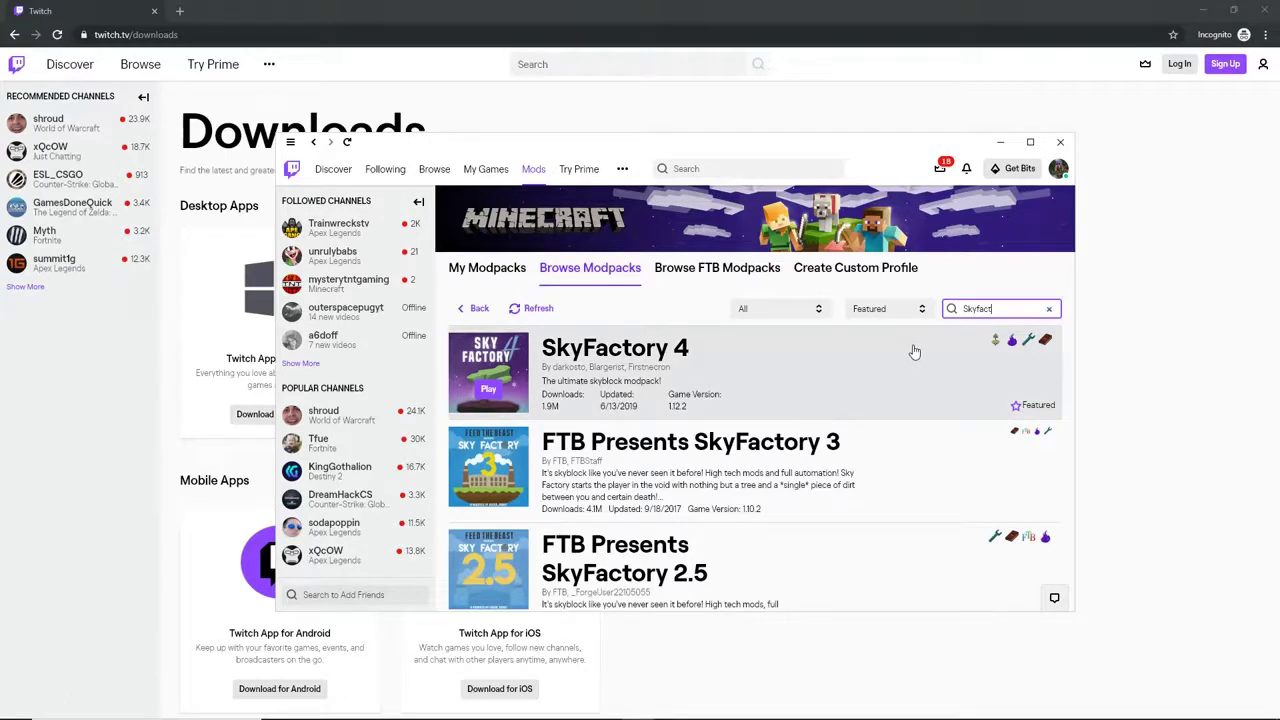
key("BackSpace")
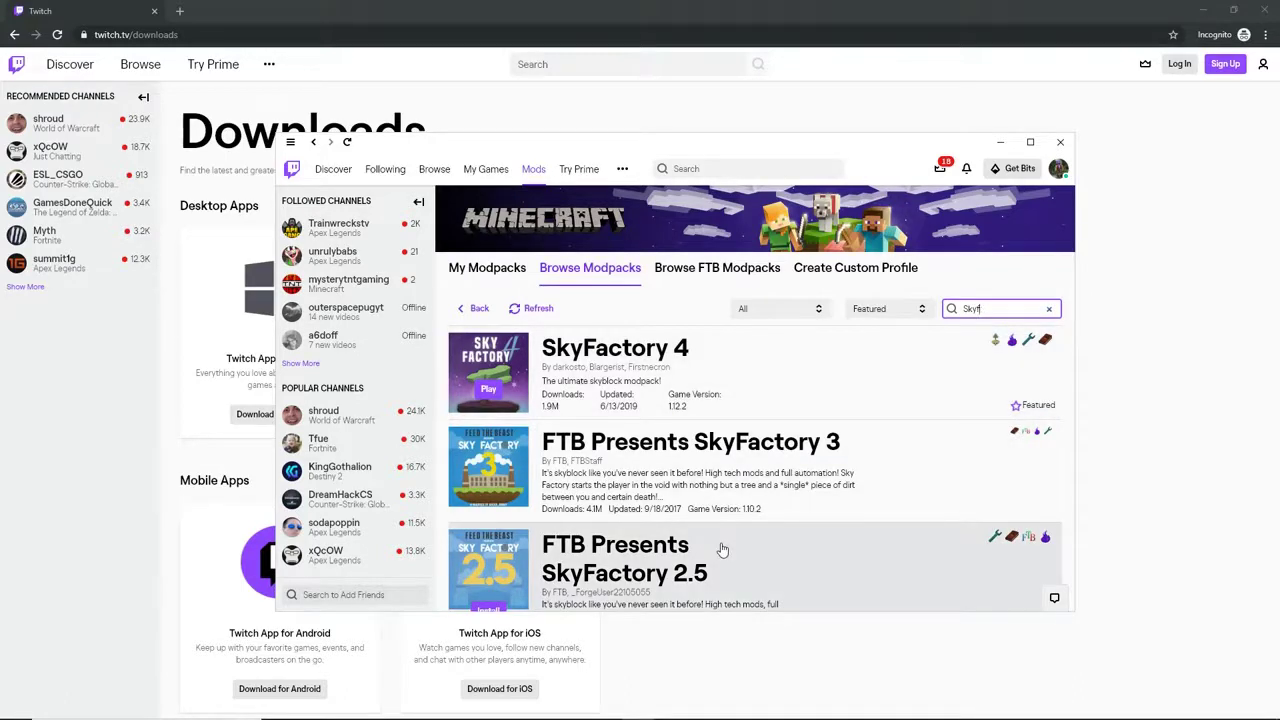
key("BackSpace")
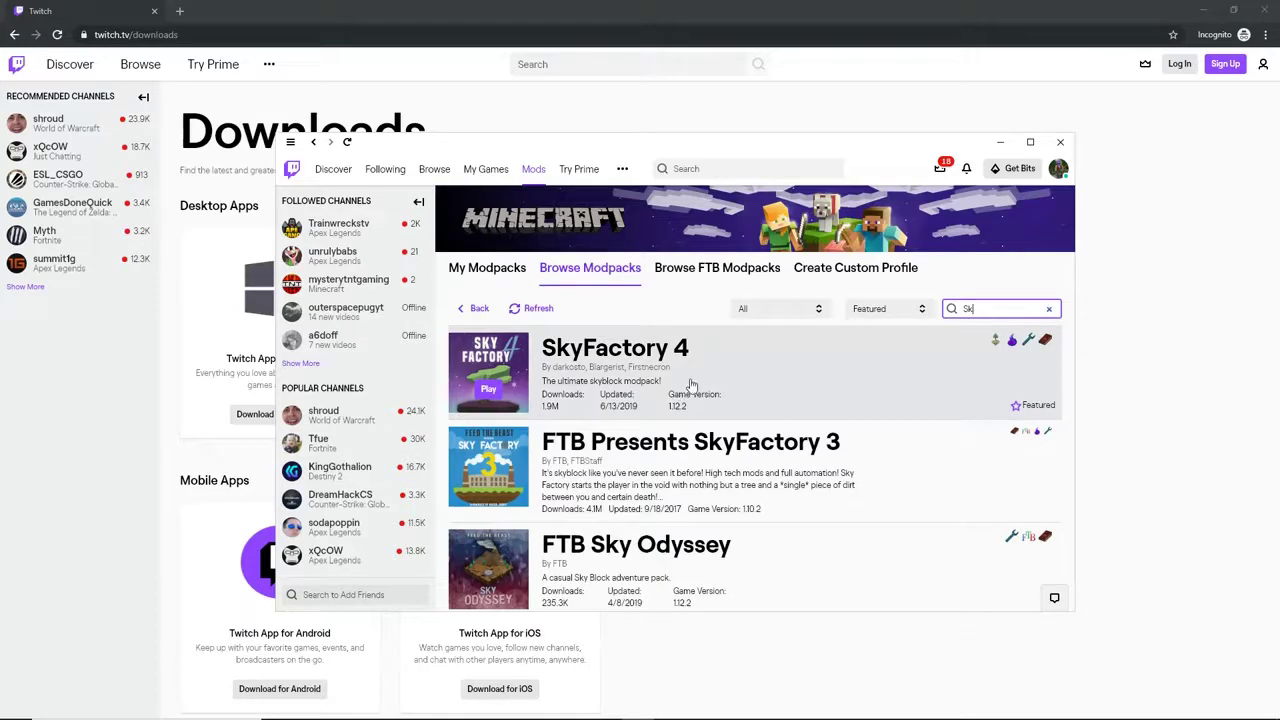
left_click(690, 385)
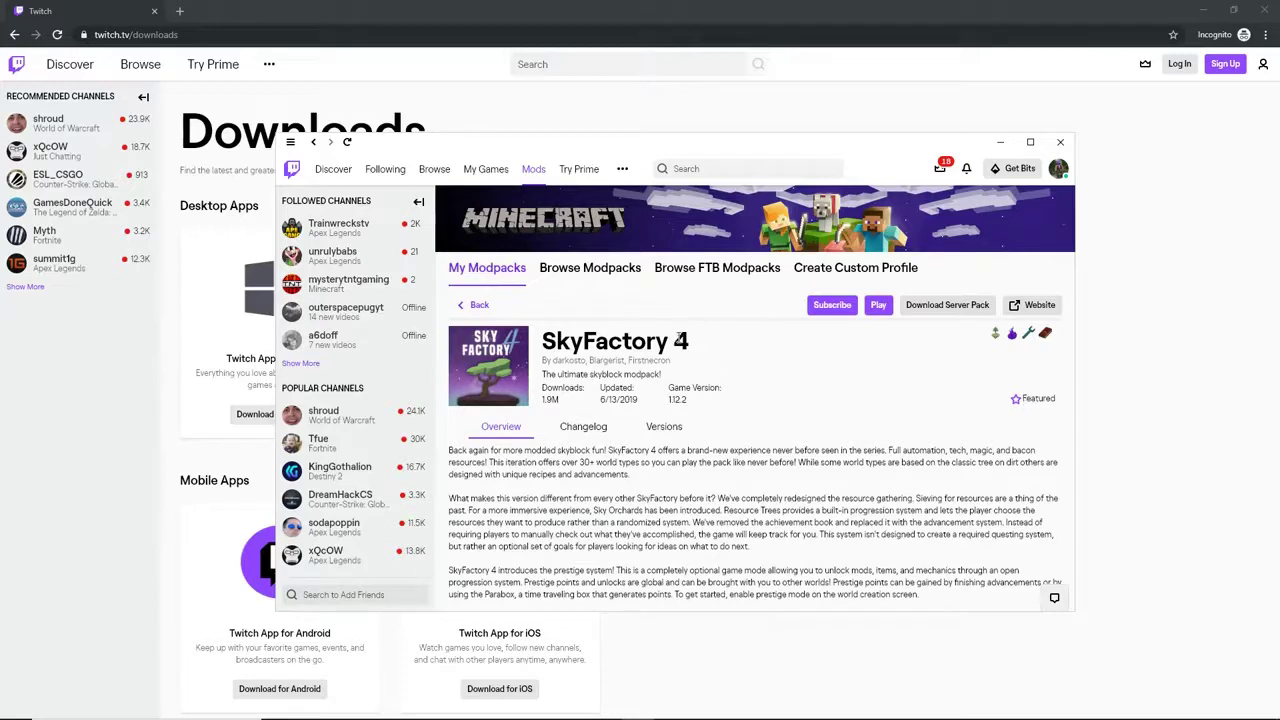
Step: Review SkyFactory 4's overview, available versions and changelog, and return to the overview
scroll(740, 399, "down", 1)
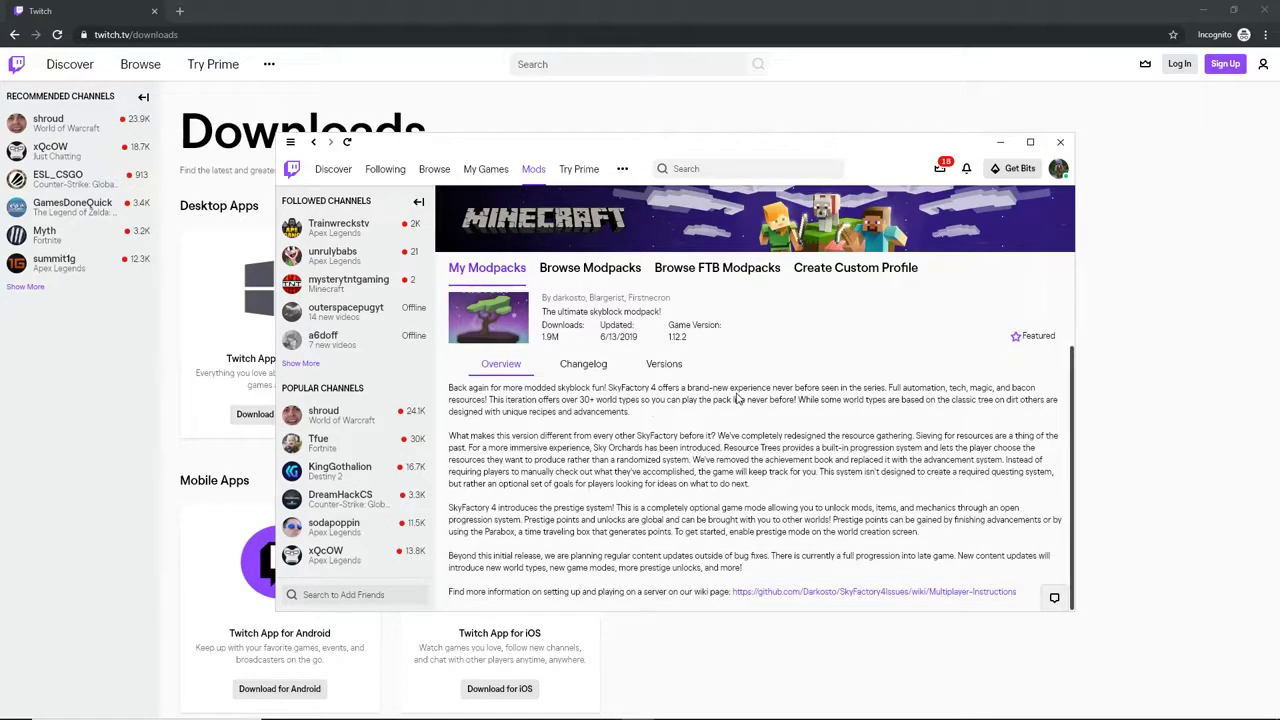
scroll(737, 399, "up", 1)
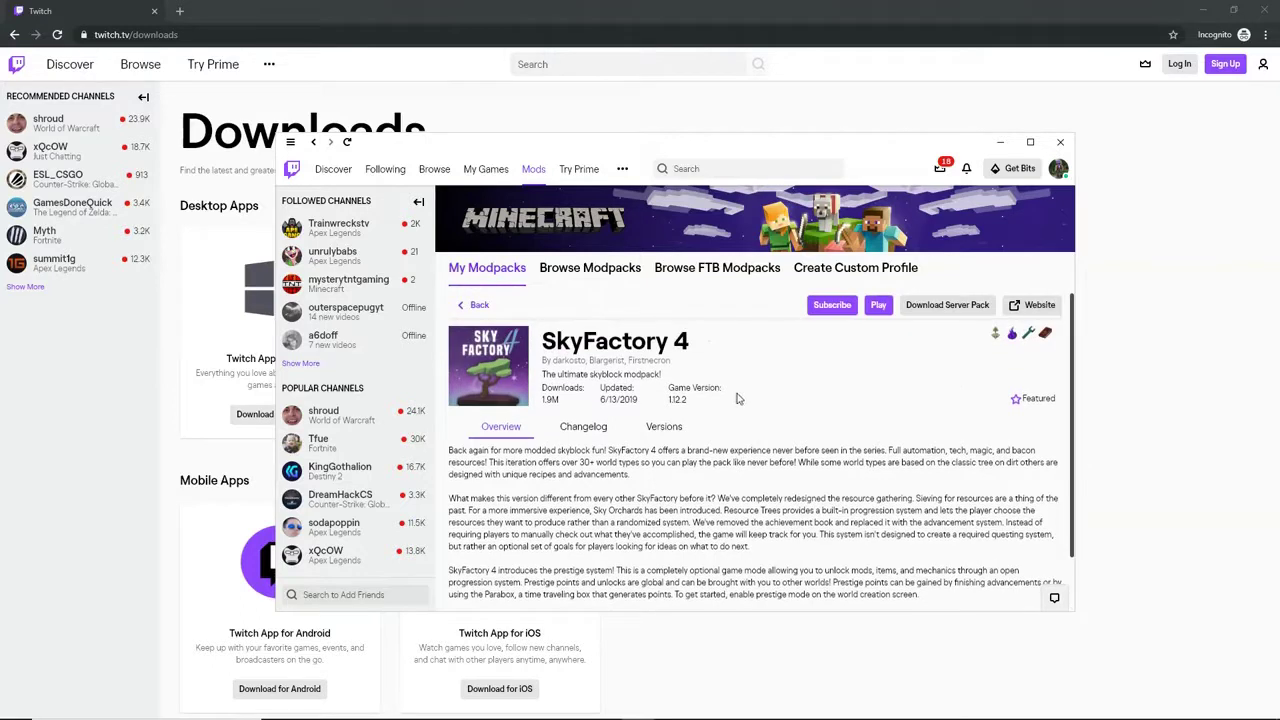
left_click(666, 427)
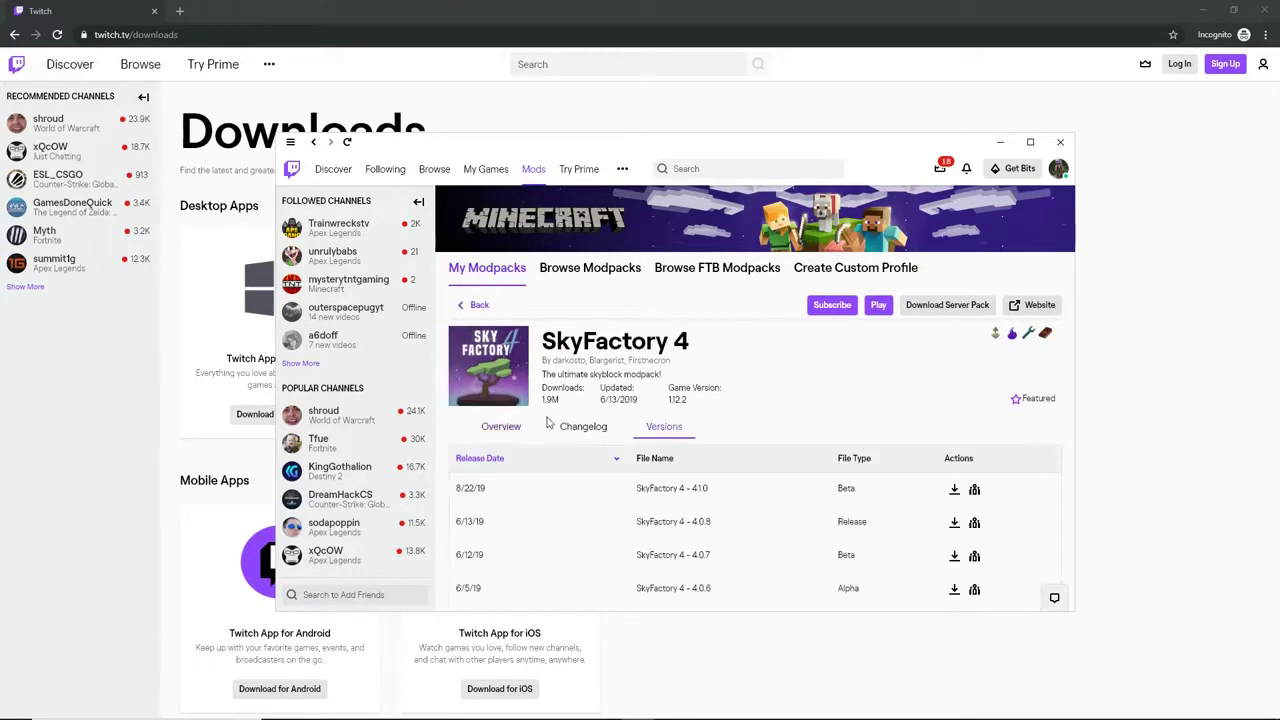
scroll(606, 448, "down", 1)
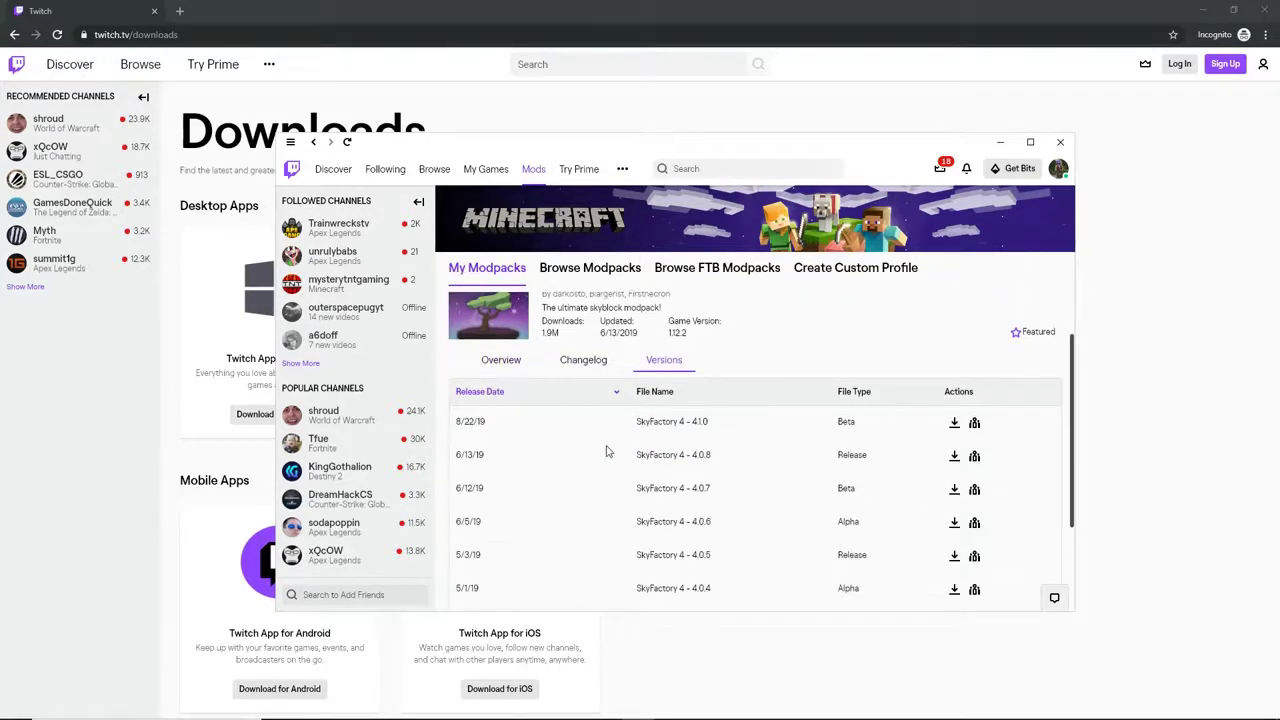
scroll(607, 451, "down", 1)
scroll(608, 451, "up", 2)
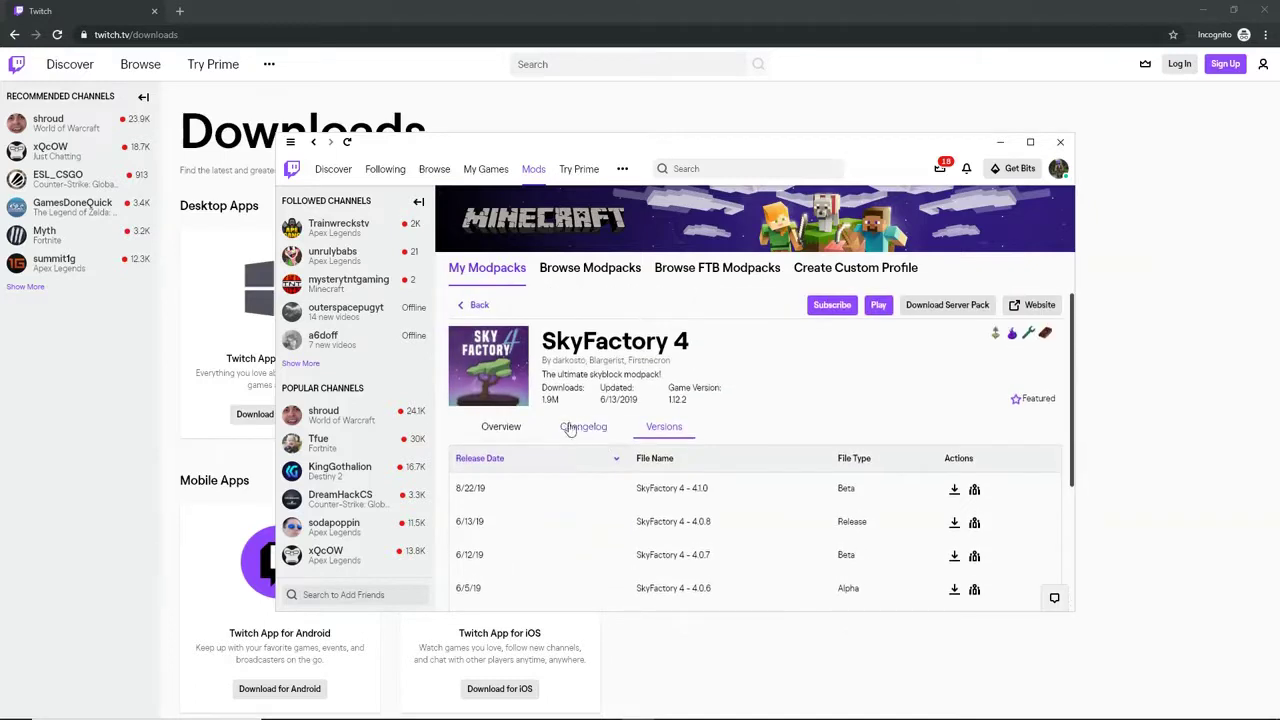
left_click(572, 428)
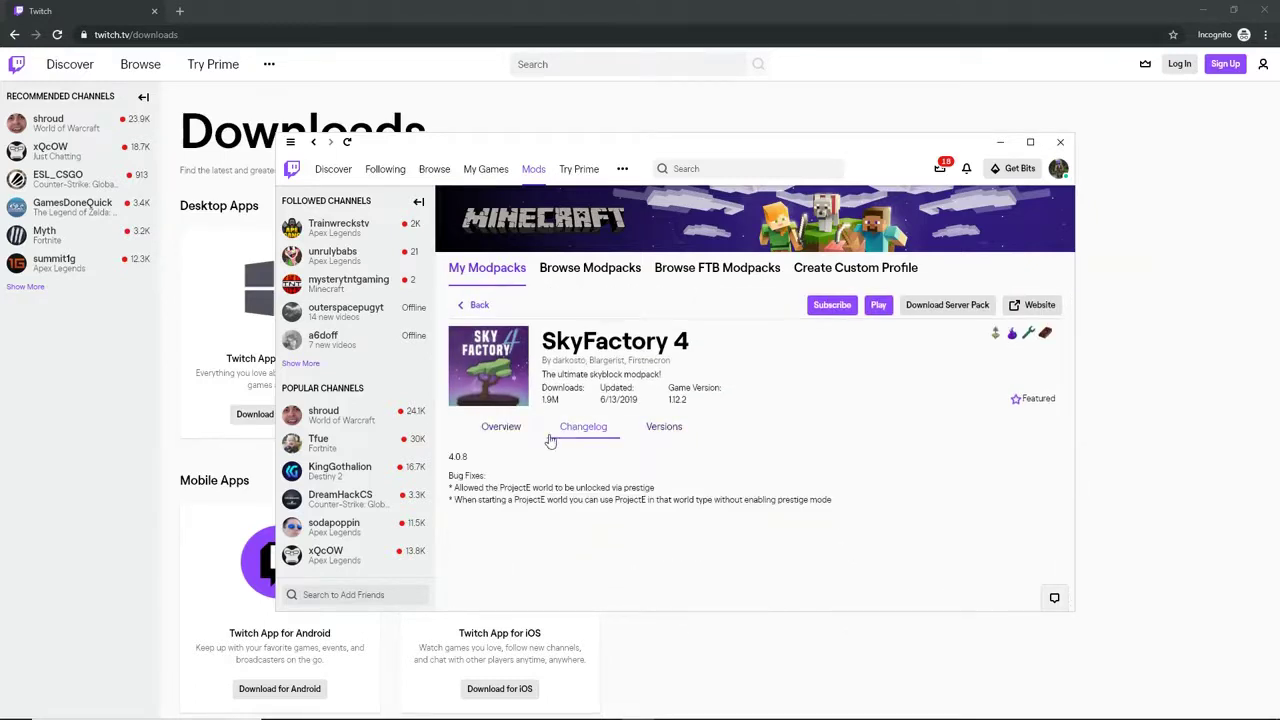
left_click(537, 440)
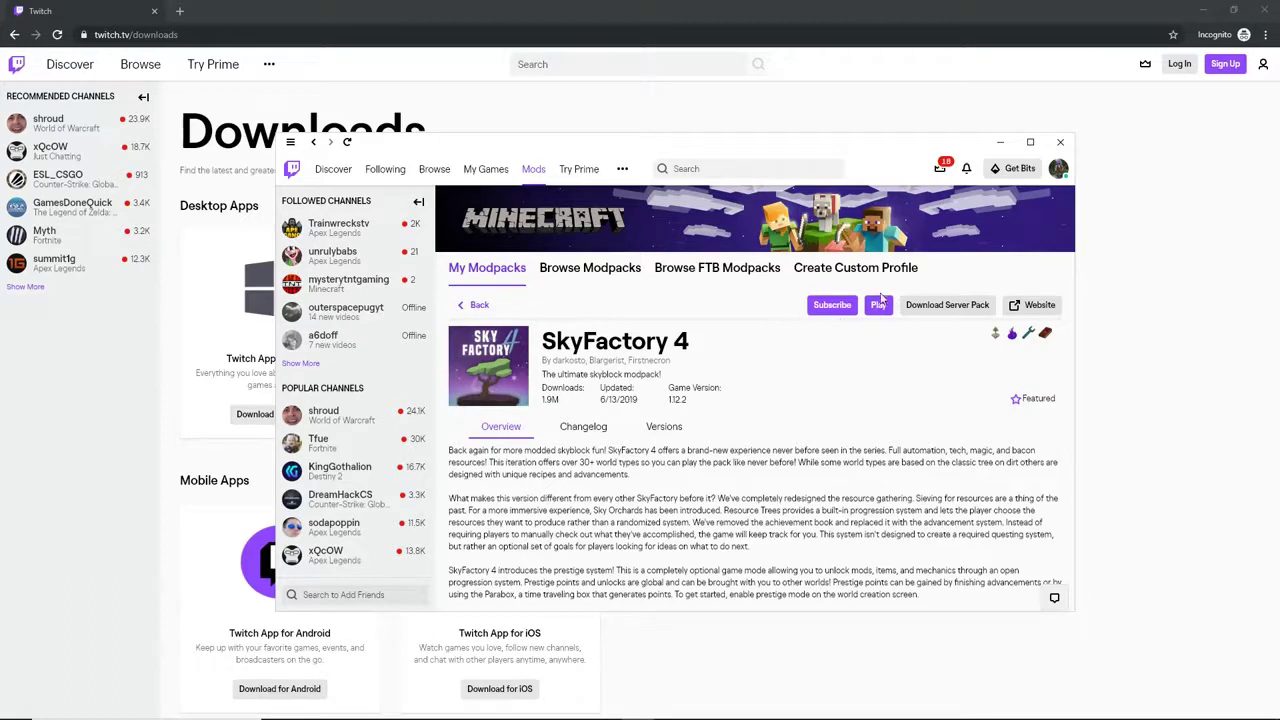
Step: Launch SkyFactory 4 and start the game from the Minecraft Launcher with the SkyFactory 4 (forge) installation selected
left_click(878, 305)
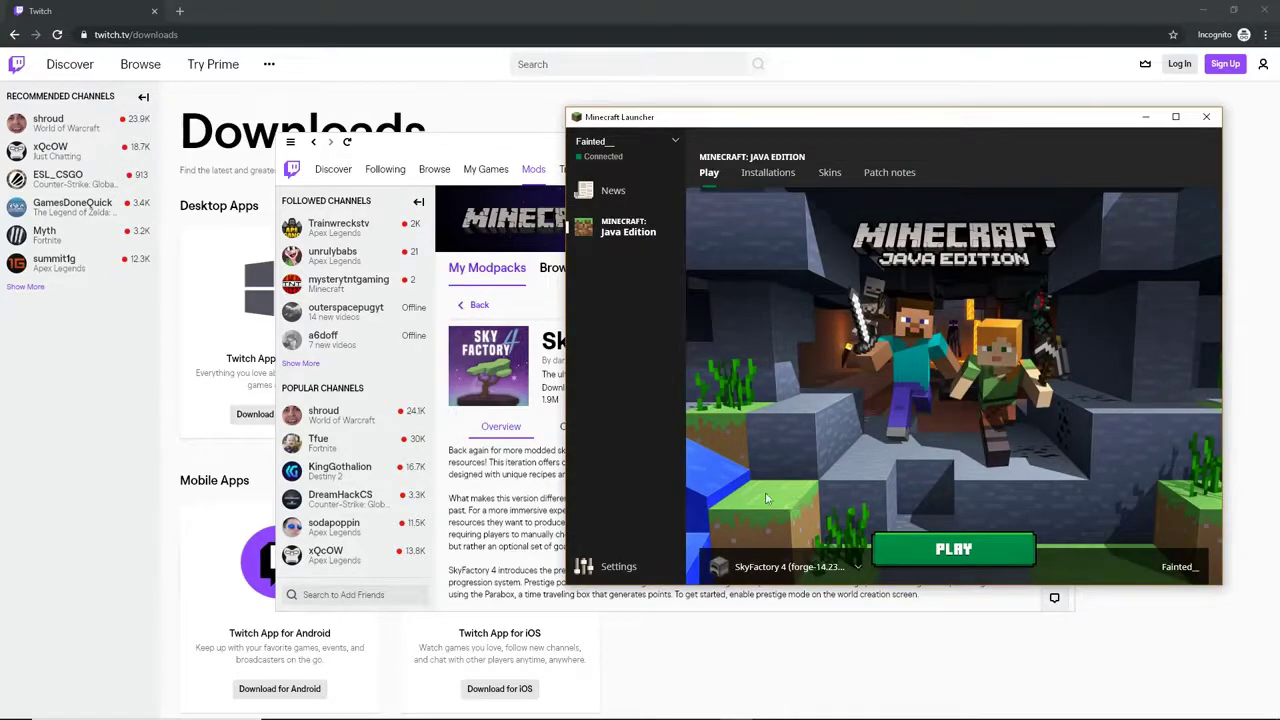
left_click(790, 566)
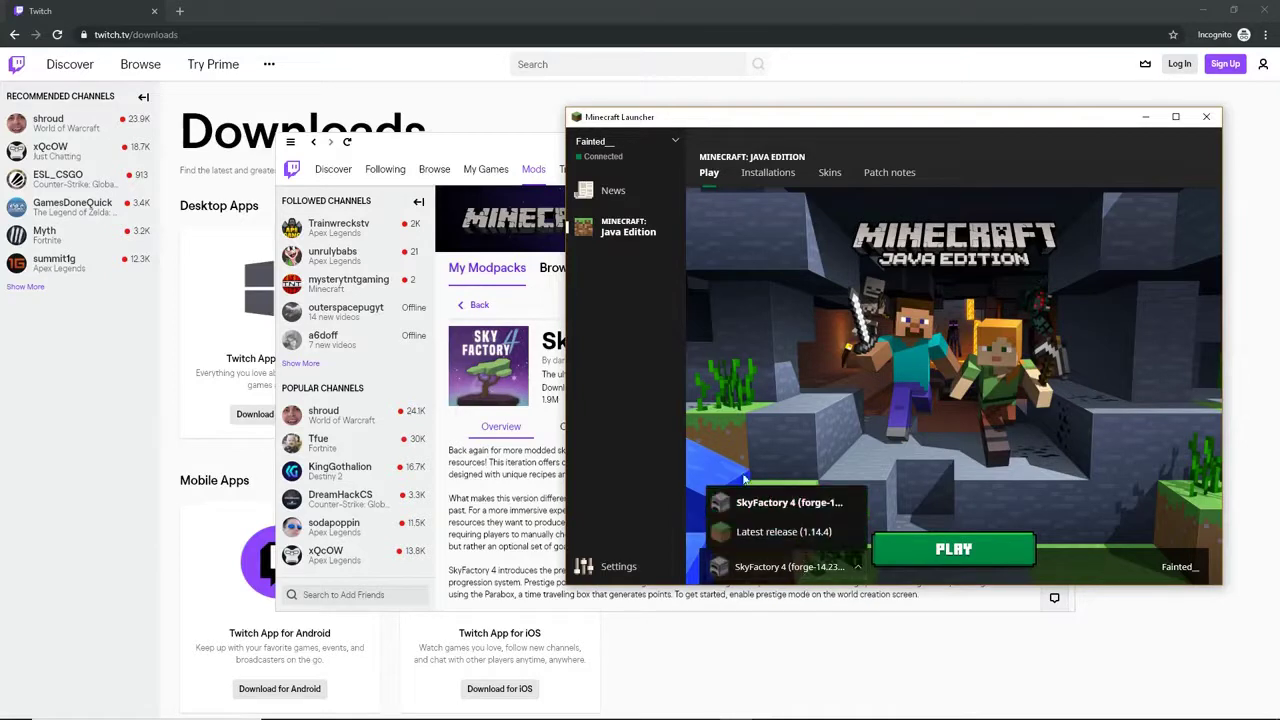
left_click(795, 500)
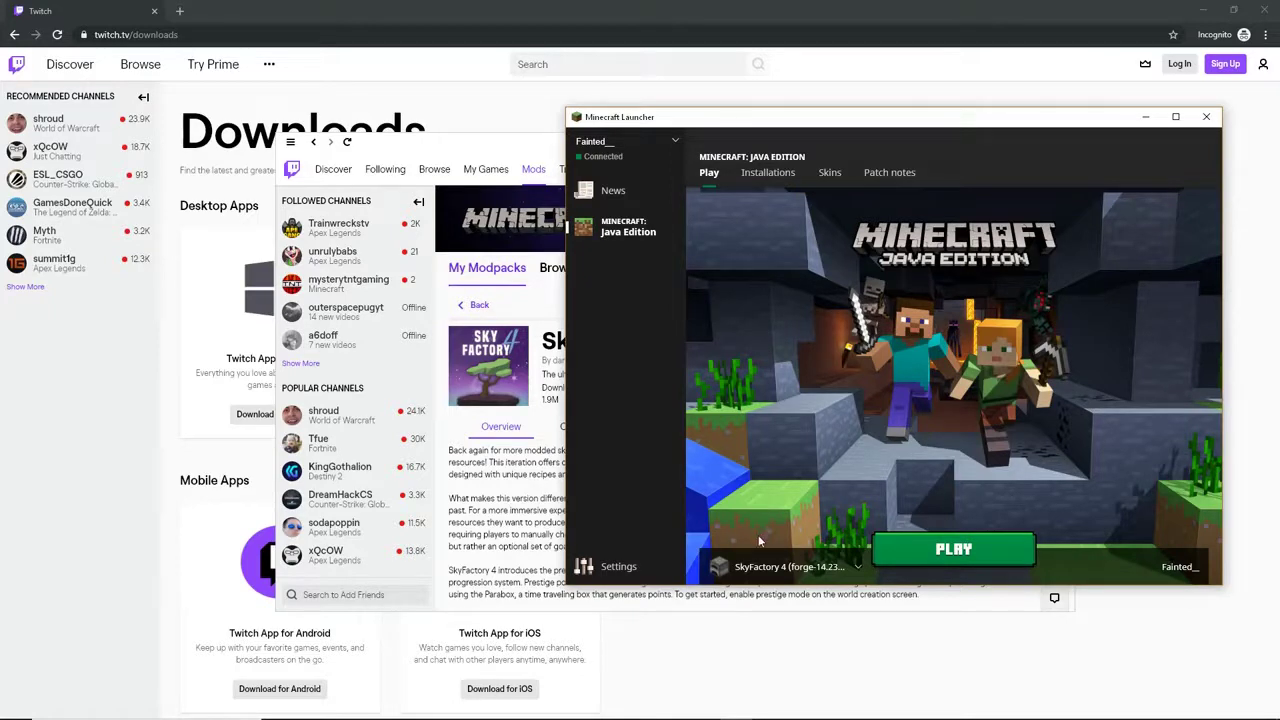
left_click(955, 558)
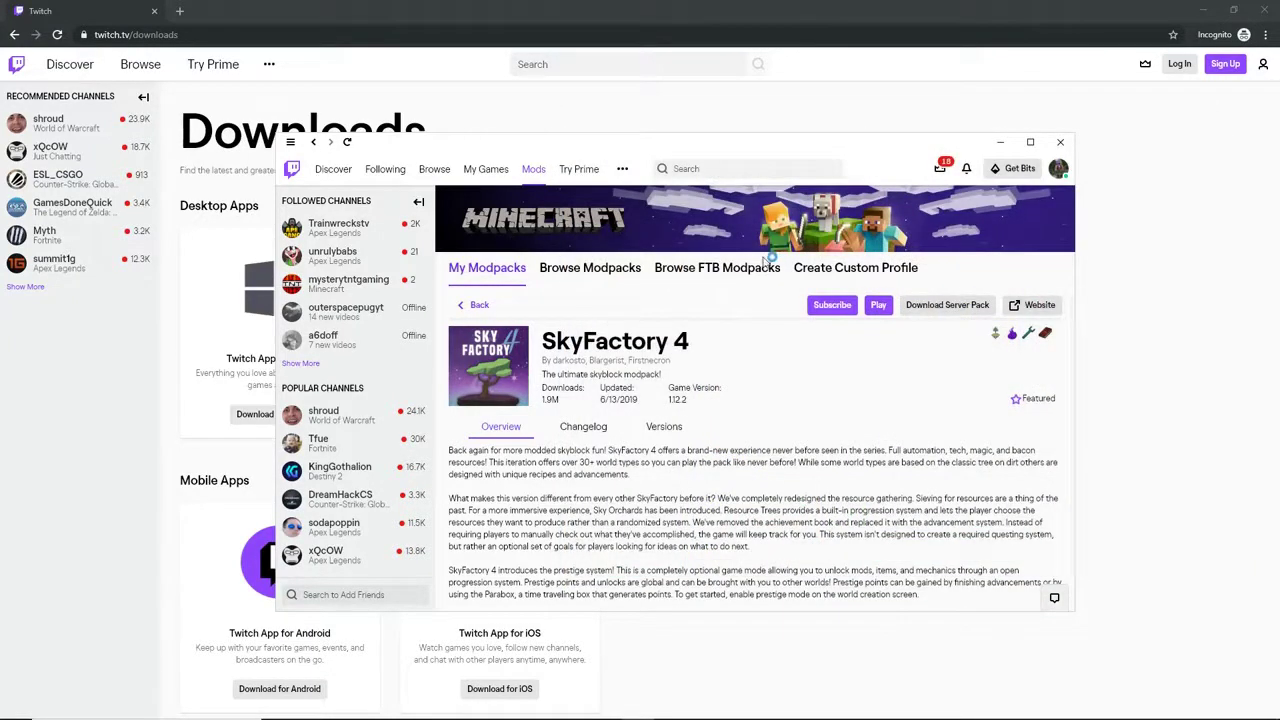
mouse_move(540, 712)
mouse_move(640, 714)
mouse_move(659, 691)
left_click_drag(492, 142, 504, 118)
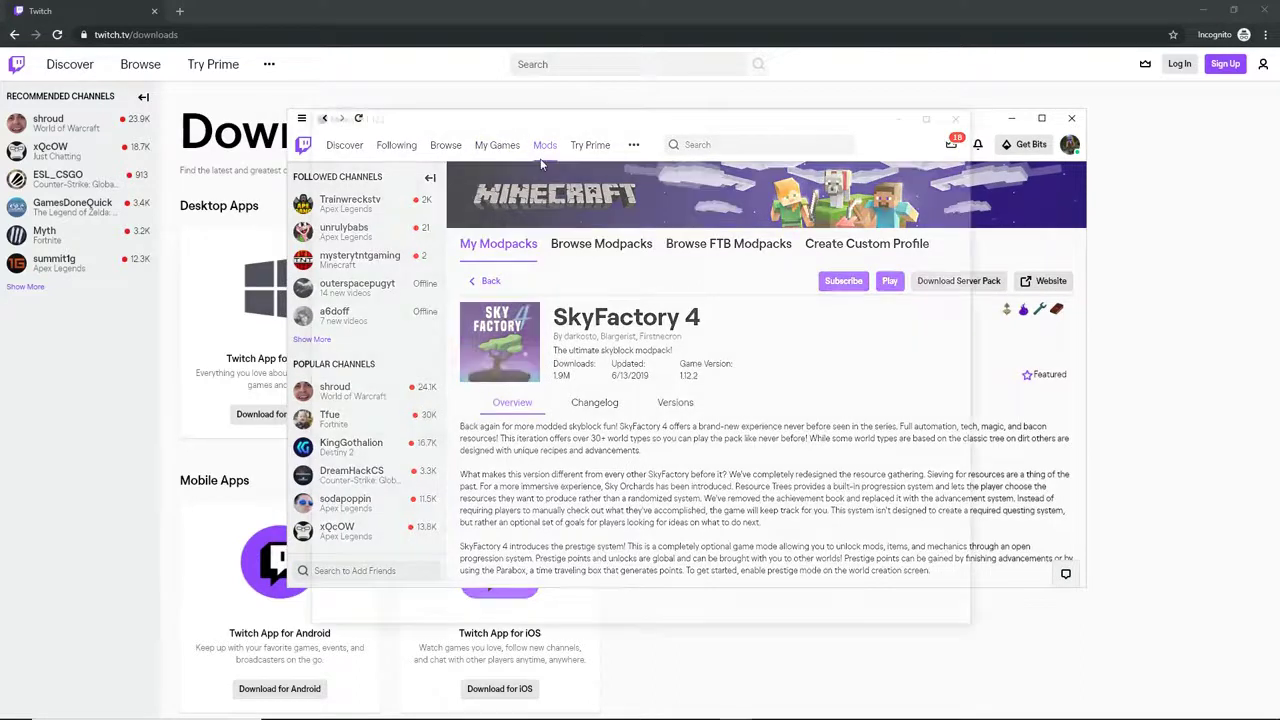